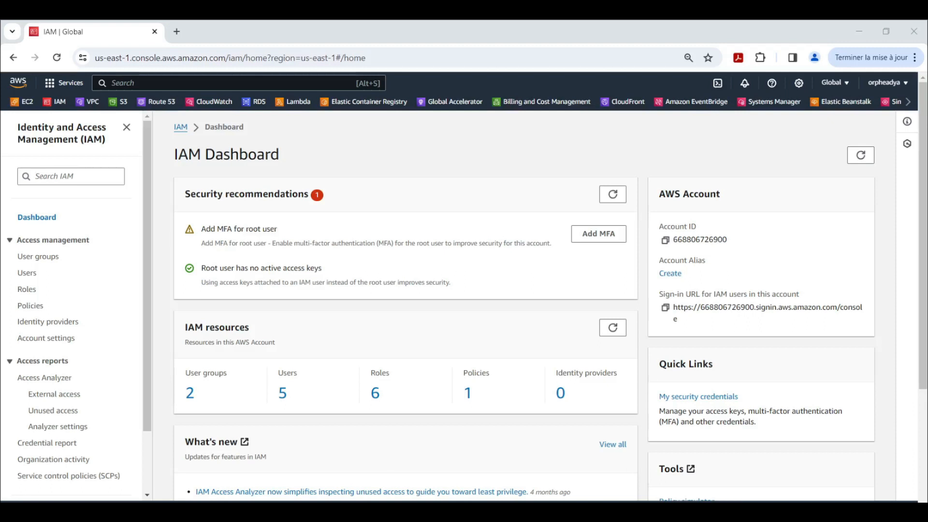
Open the details of the IAM user in the developer group and review the attached permissions policies
{"action": "left_click", "coordinate": [32, 275]}
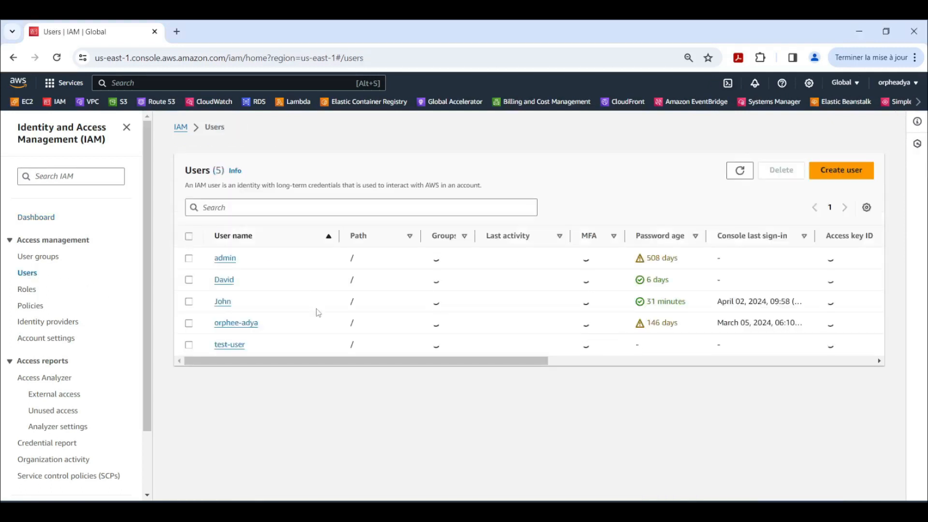
{"action": "left_click", "coordinate": [225, 305]}
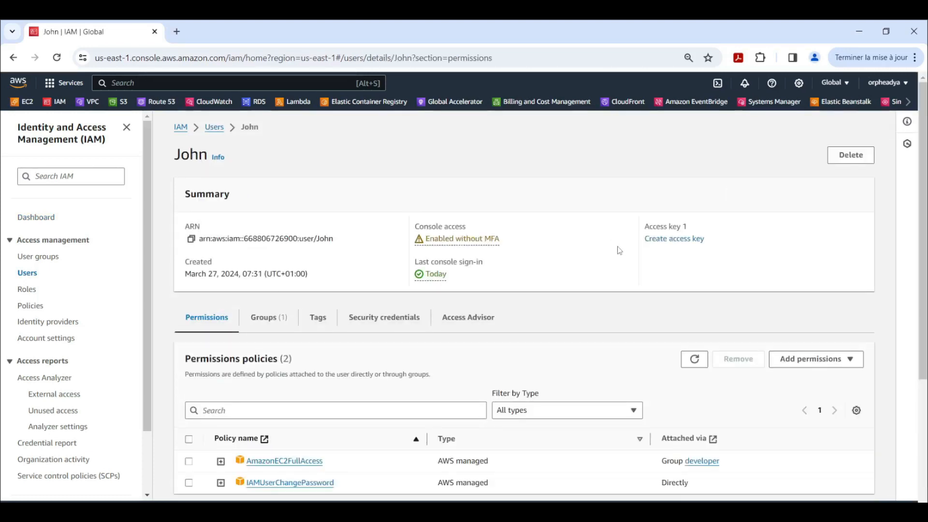
{"action": "scroll", "coordinate": [920, 244], "scroll_direction": "down", "scroll_amount": 2}
{"action": "left_click_drag", "start_coordinate": [921, 244], "coordinate": [915, 273]}
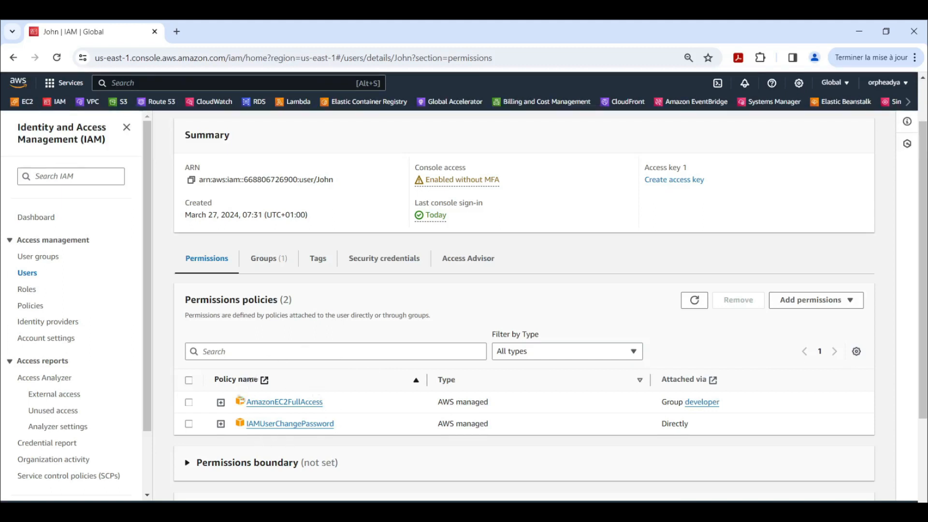
{"action": "left_click", "coordinate": [279, 408]}
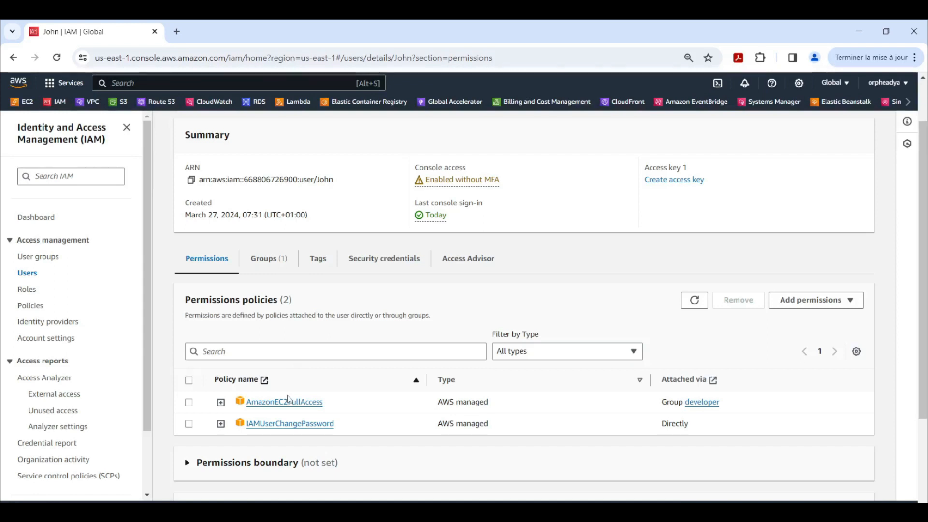
Return to the IAM dashboard and look at the account alias creation dialog without creating an alias
{"action": "left_click", "coordinate": [61, 103]}
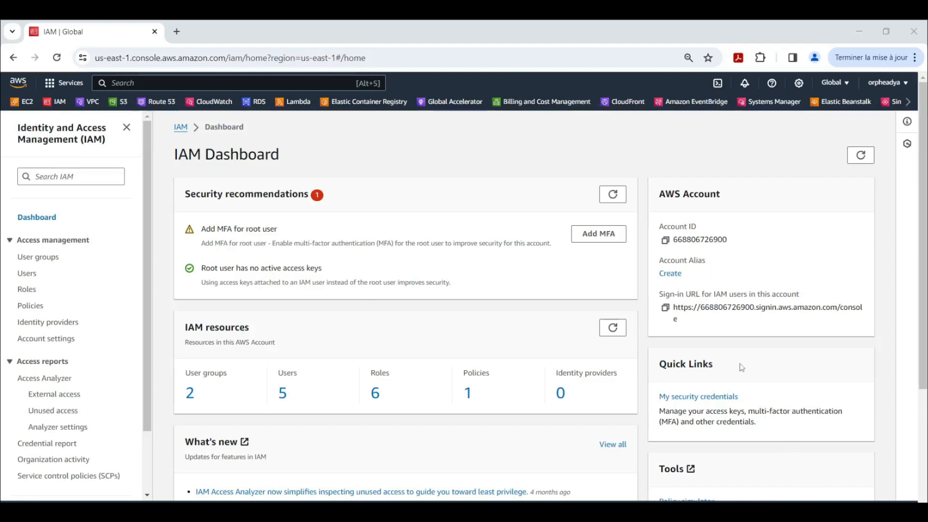
{"action": "left_click", "coordinate": [669, 274]}
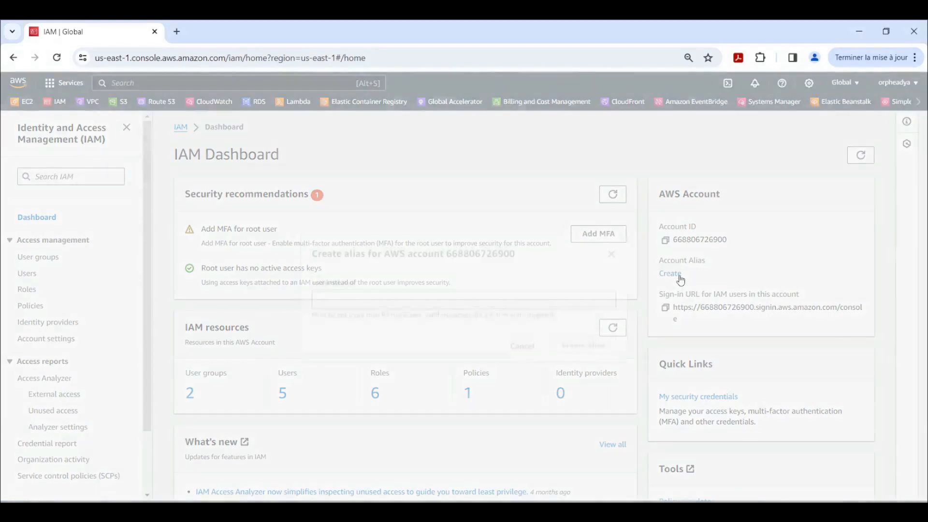
{"action": "left_click", "coordinate": [612, 250]}
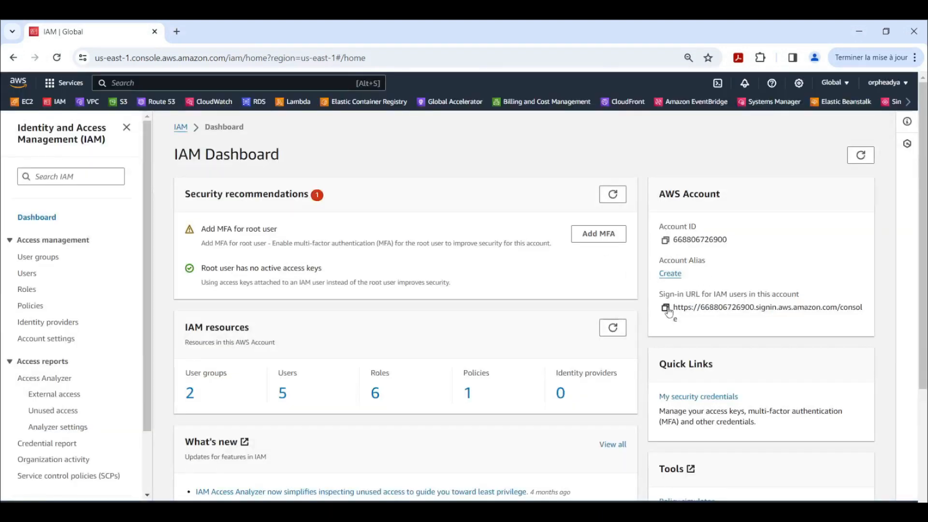
{"action": "left_click", "coordinate": [670, 274]}
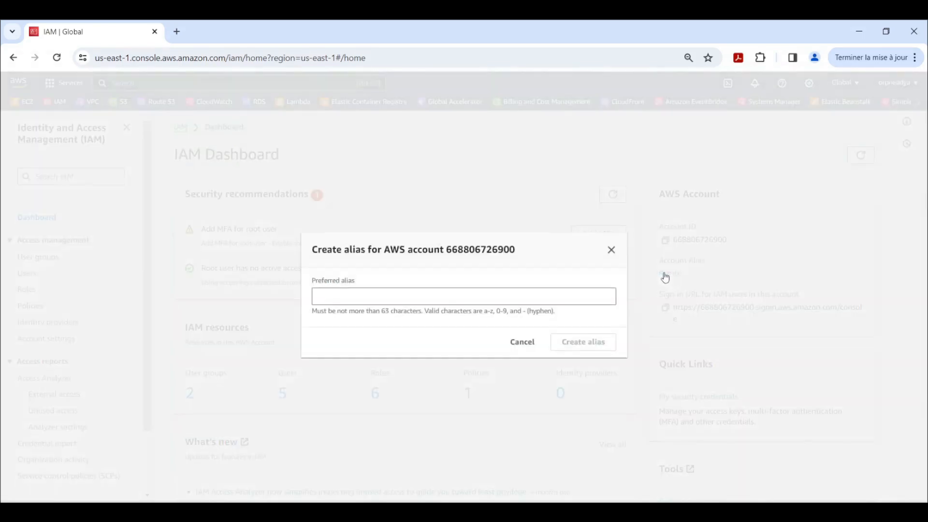
{"action": "left_click", "coordinate": [612, 250]}
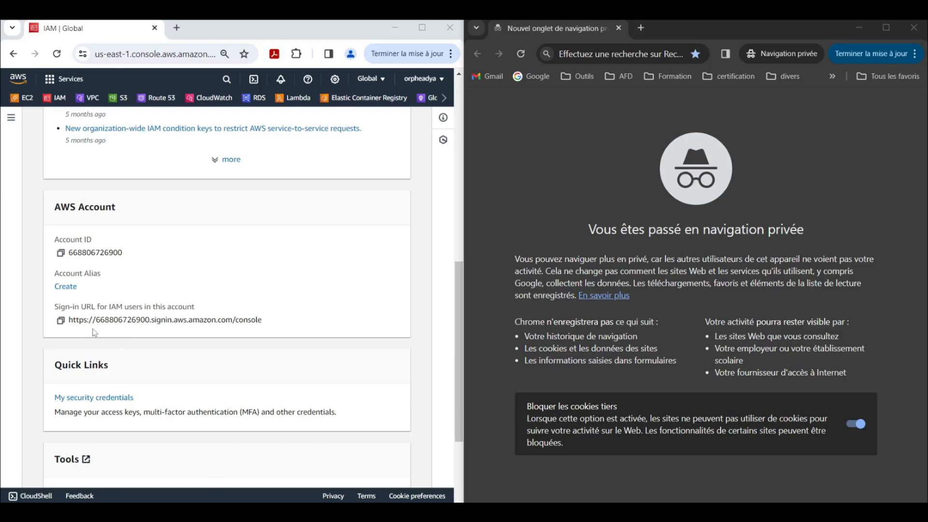
Copy the sign-in URL for IAM users and open it in the private browsing window
{"action": "left_click", "coordinate": [60, 322]}
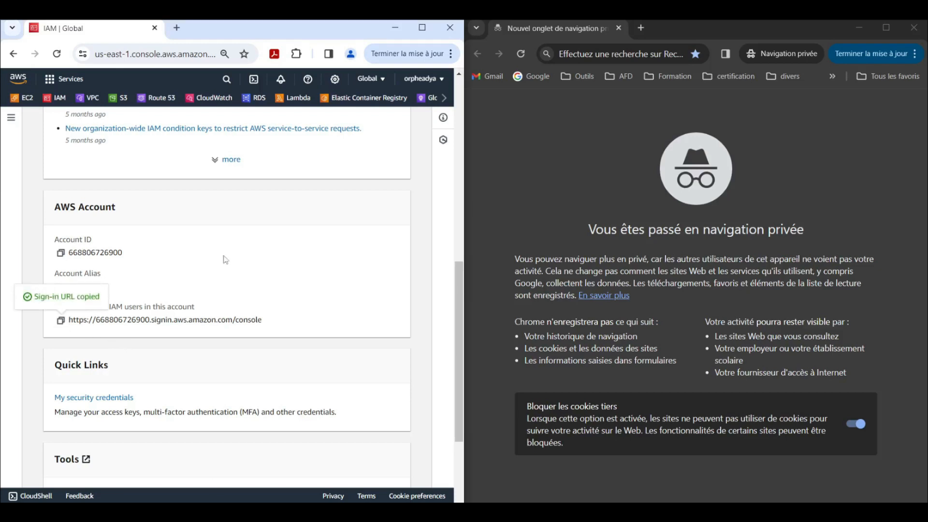
{"action": "left_click", "coordinate": [567, 54]}
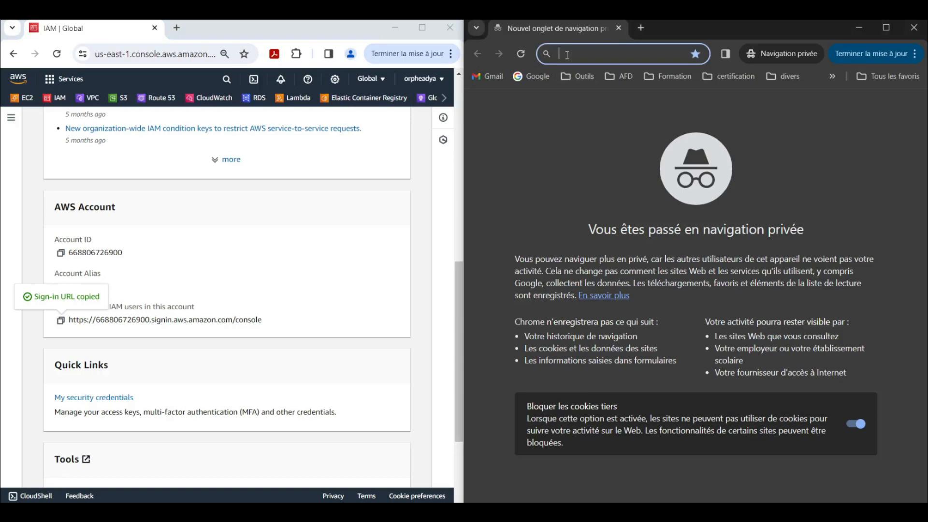
{"action": "key", "text": "ctrl+v"}
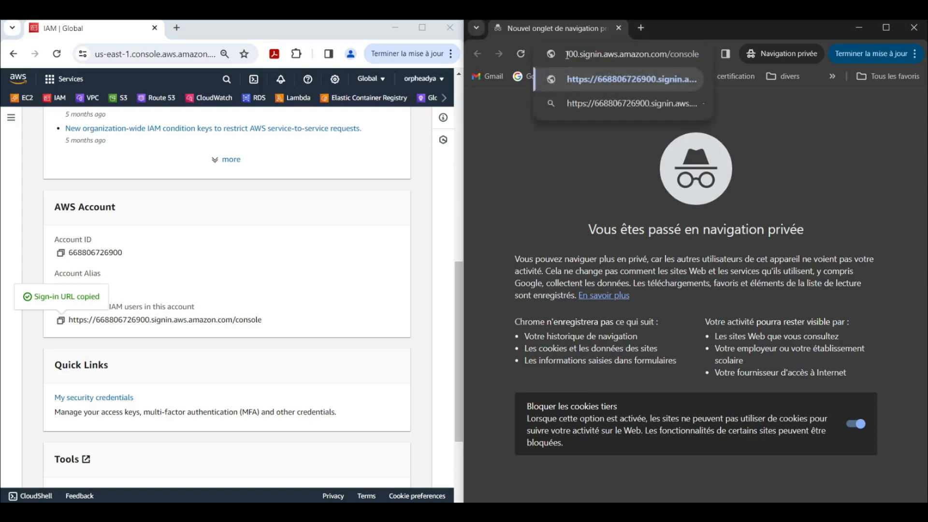
{"action": "key", "text": "Return"}
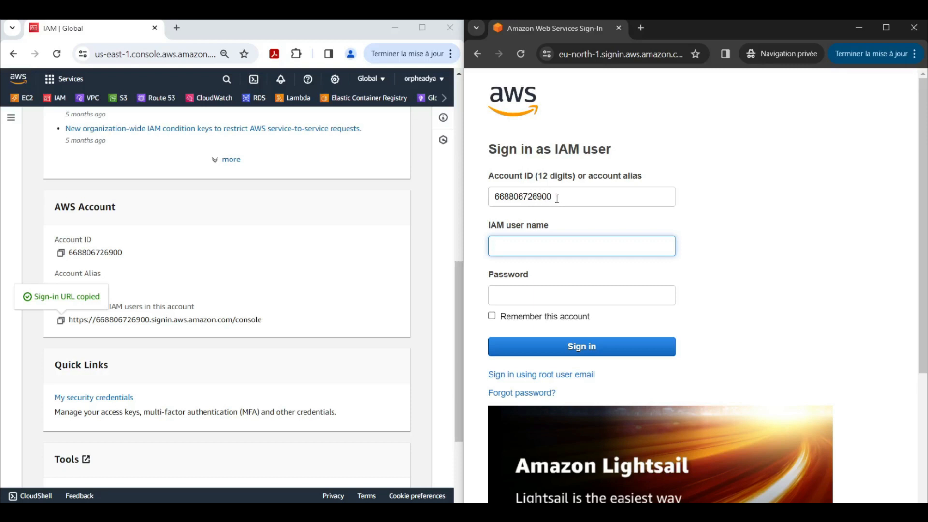
Sign in as the IAM user by entering the IAM user name and the account password
{"action": "left_click", "coordinate": [551, 254]}
{"action": "type", "text": "J"}
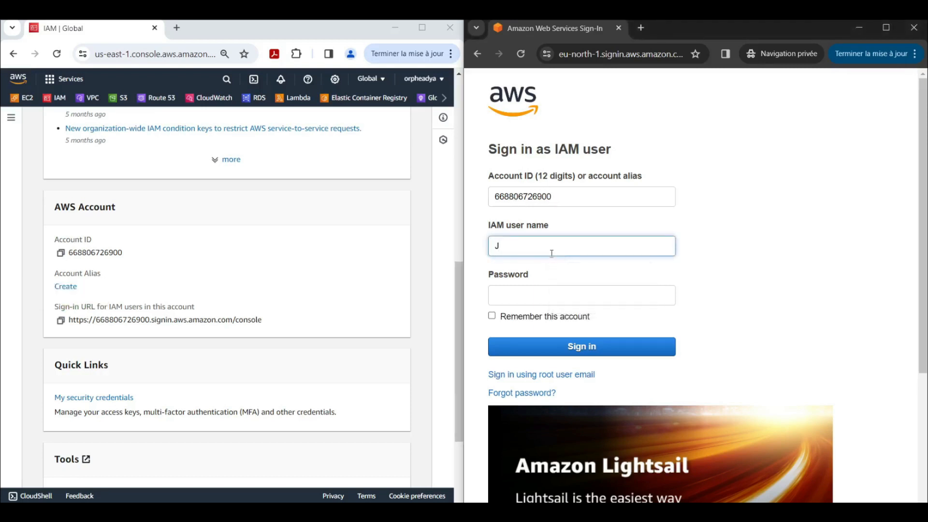
{"action": "type", "text": "ohn"}
{"action": "left_click", "coordinate": [531, 292]}
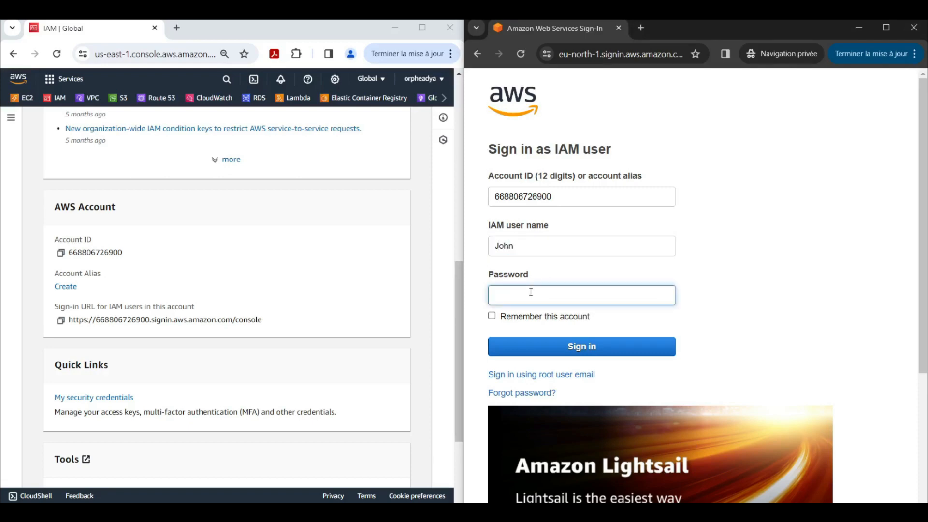
{"action": "type", "text": "•••"}
{"action": "key", "text": "BackSpace"}
{"action": "key", "text": "BackSpace"}
{"action": "key", "text": "BackSpace"}
{"action": "type", "text": "••••••"}
{"action": "key", "text": "Caps_Lock"}
{"action": "type", "text": "•••••"}
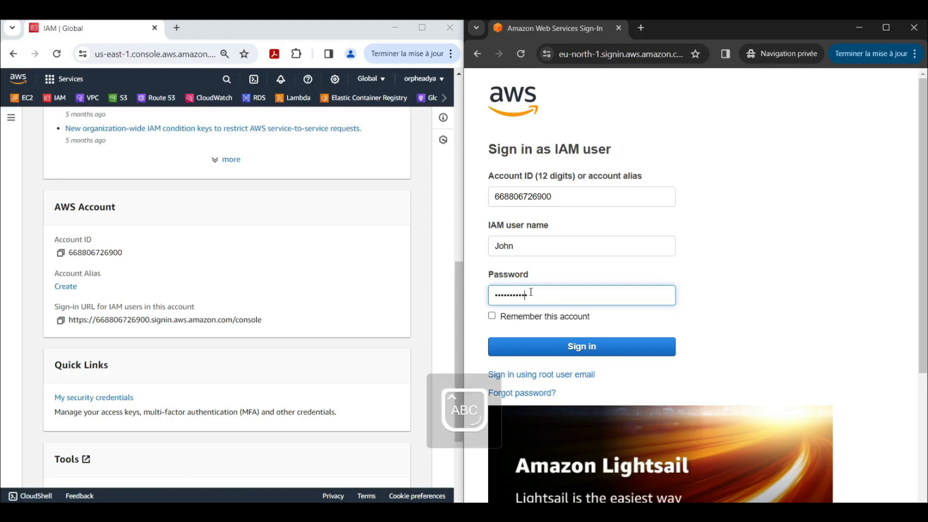
{"action": "key", "text": "Return"}
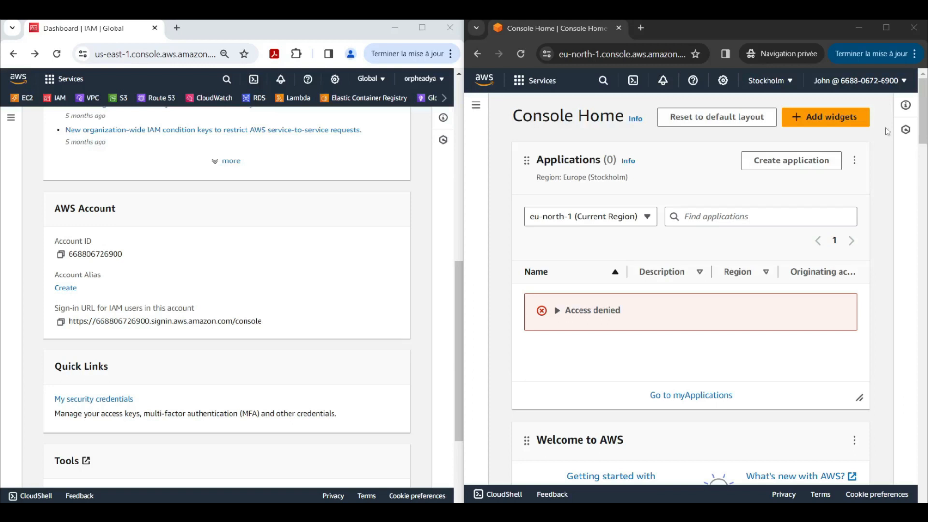
Compare the account details of the IAM user session with those of the original account session
{"action": "left_click", "coordinate": [885, 87]}
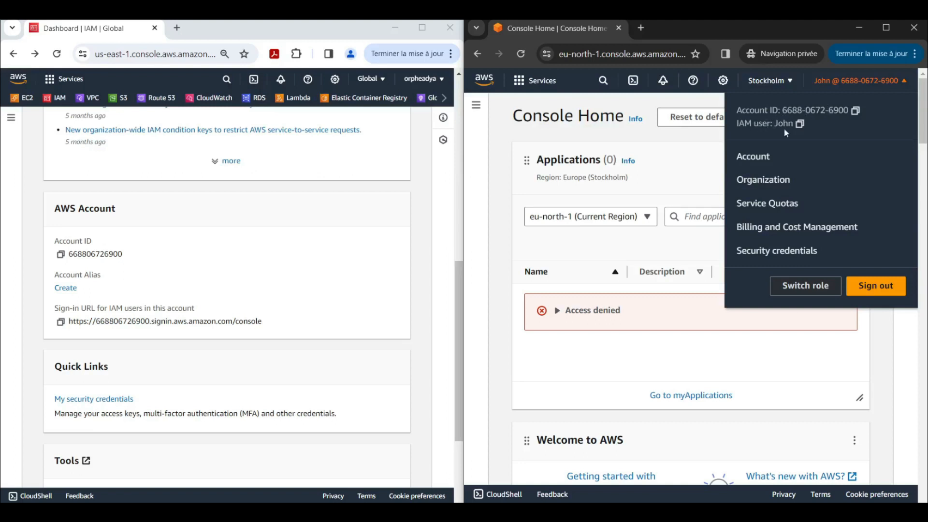
{"action": "left_click", "coordinate": [503, 137]}
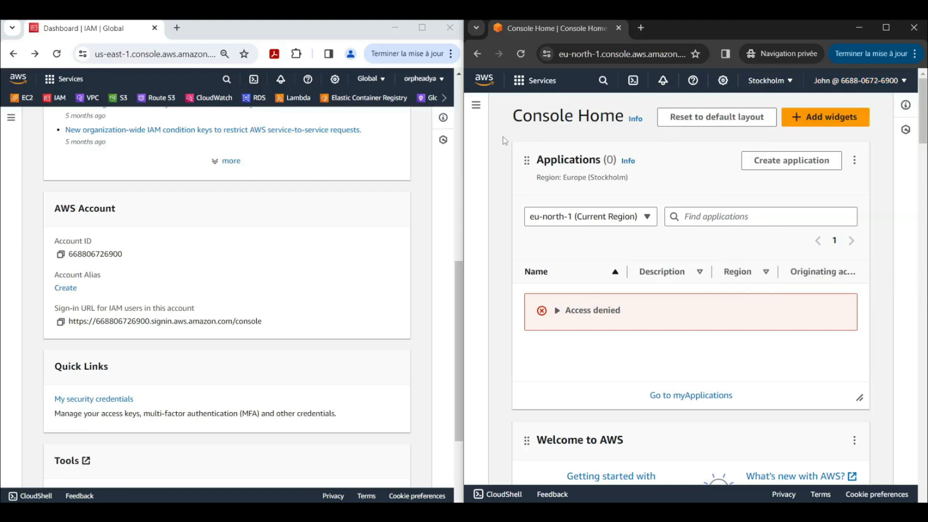
{"action": "left_click", "coordinate": [440, 83]}
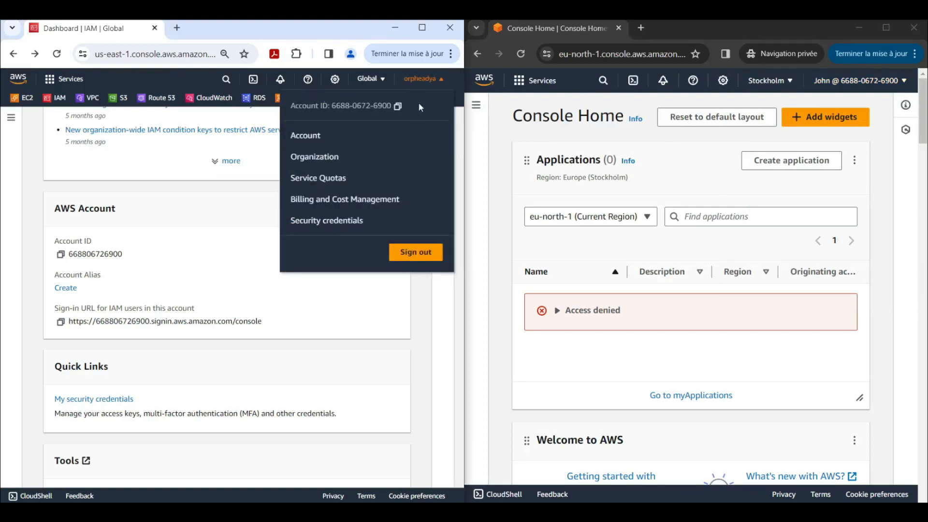
{"action": "left_click", "coordinate": [441, 84]}
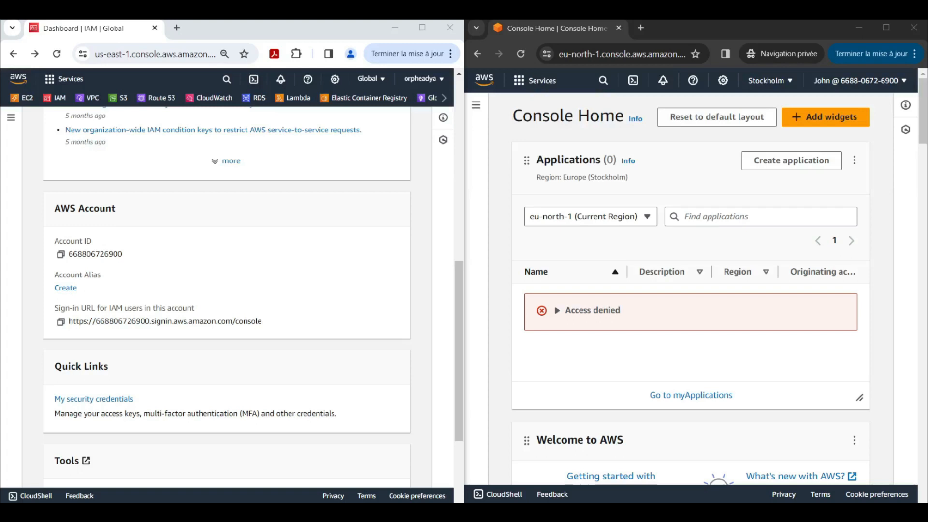
Maximize the IAM user's console window, search for EC2, and open the service's list of running instances
{"action": "left_click", "coordinate": [893, 25]}
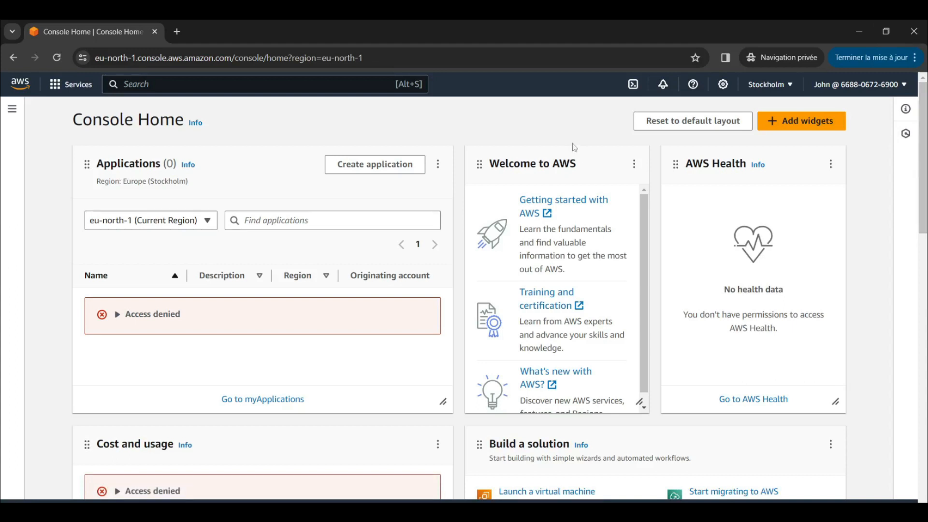
{"action": "left_click", "coordinate": [224, 85]}
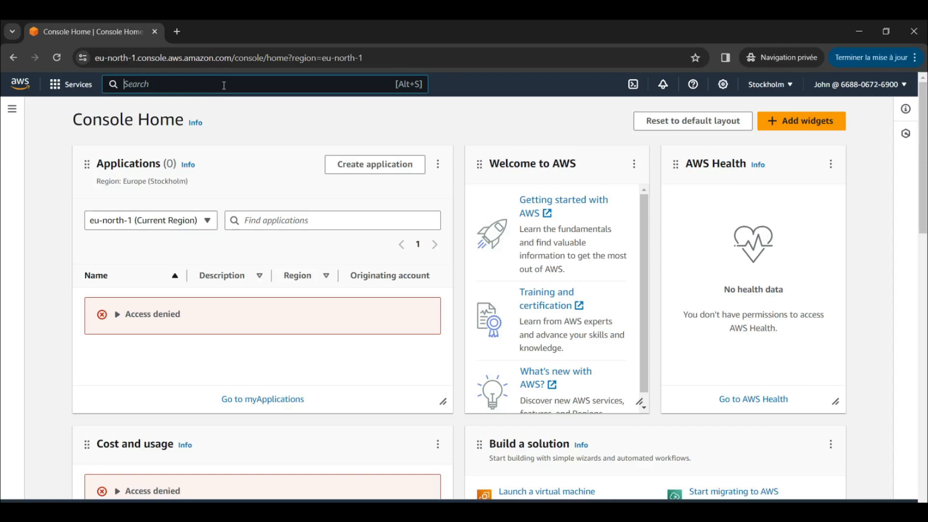
{"action": "type", "text": "EC2"}
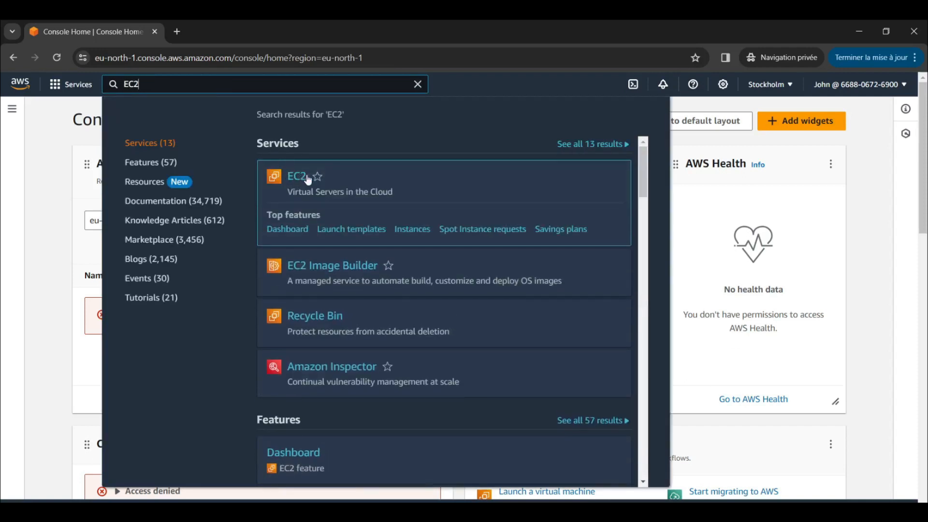
{"action": "left_click", "coordinate": [296, 176]}
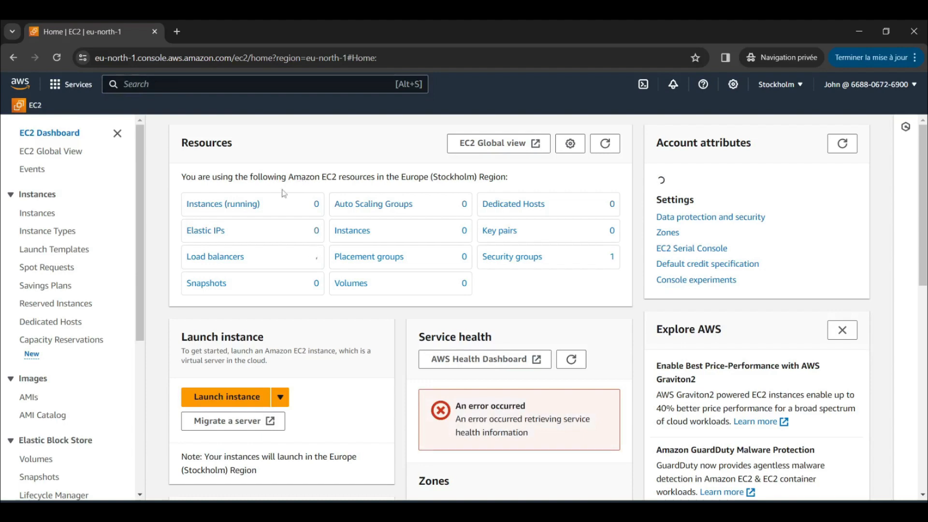
{"action": "left_click", "coordinate": [249, 209]}
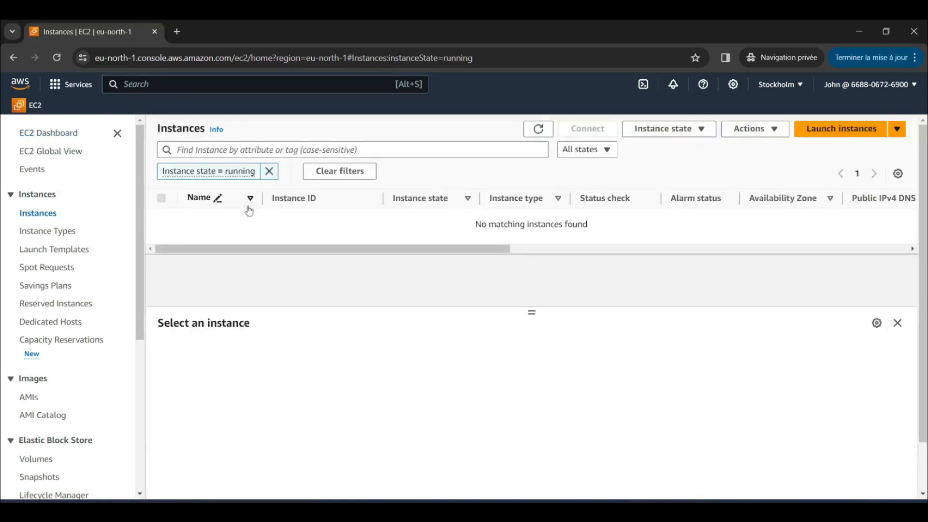
Begin launching a new EC2 instance and name it EC2-TEST
{"action": "left_click", "coordinate": [835, 140]}
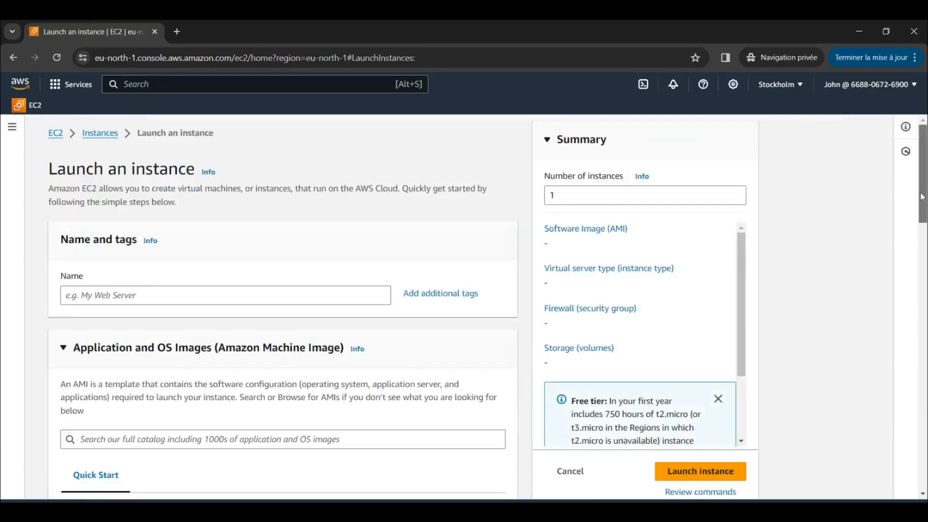
{"action": "left_click_drag", "start_coordinate": [922, 197], "coordinate": [922, 205]}
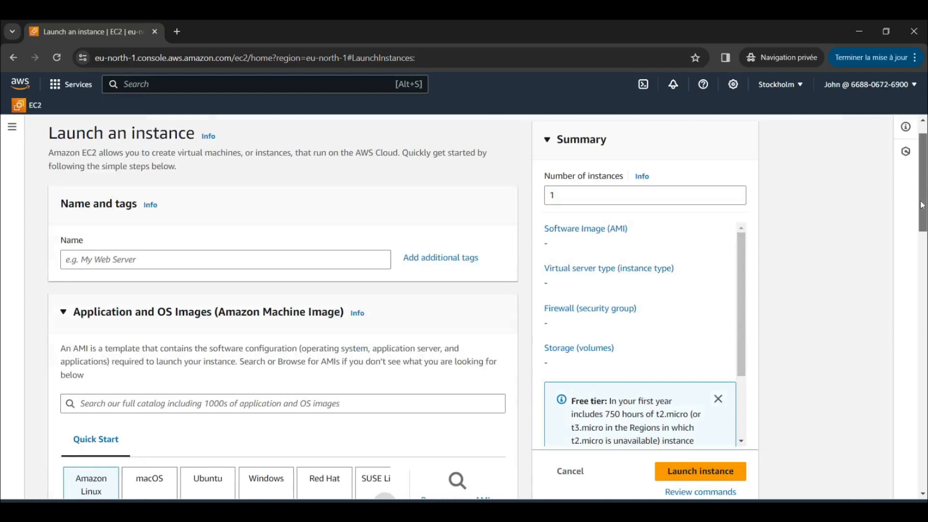
{"action": "left_click", "coordinate": [301, 257]}
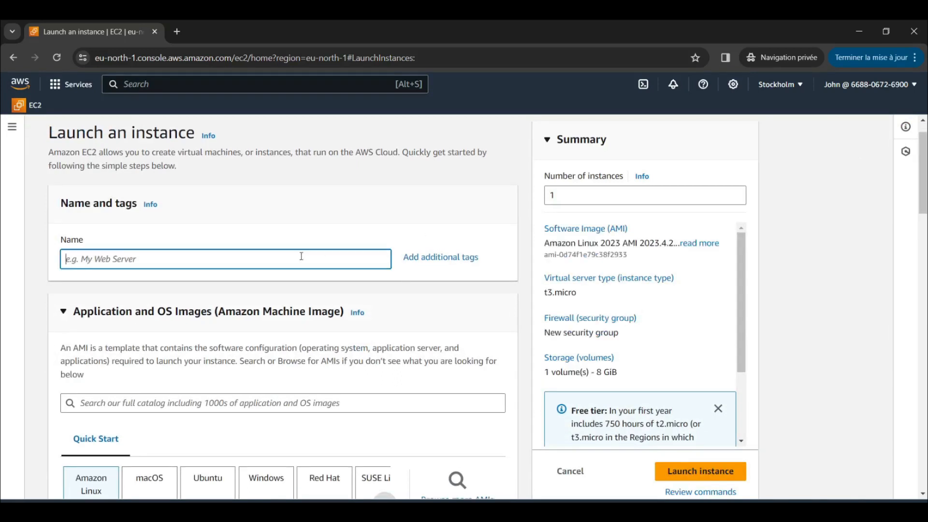
{"action": "type", "text": "ECT"}
{"action": "key", "text": "BackSpace"}
{"action": "type", "text": "2-TEST"}
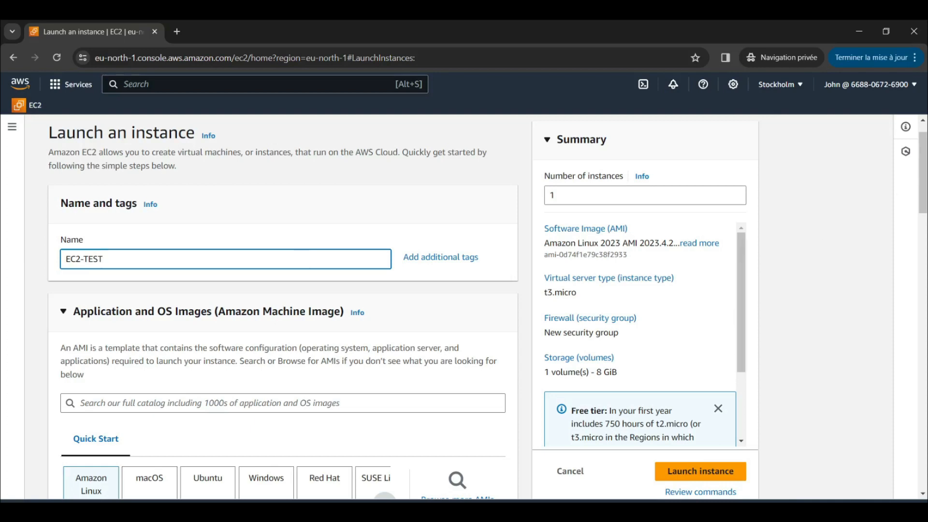
Launch the instance with the option to proceed without a key pair, and open its entry in the instances list
{"action": "left_click_drag", "start_coordinate": [923, 186], "coordinate": [913, 341]}
{"action": "left_click", "coordinate": [334, 290]}
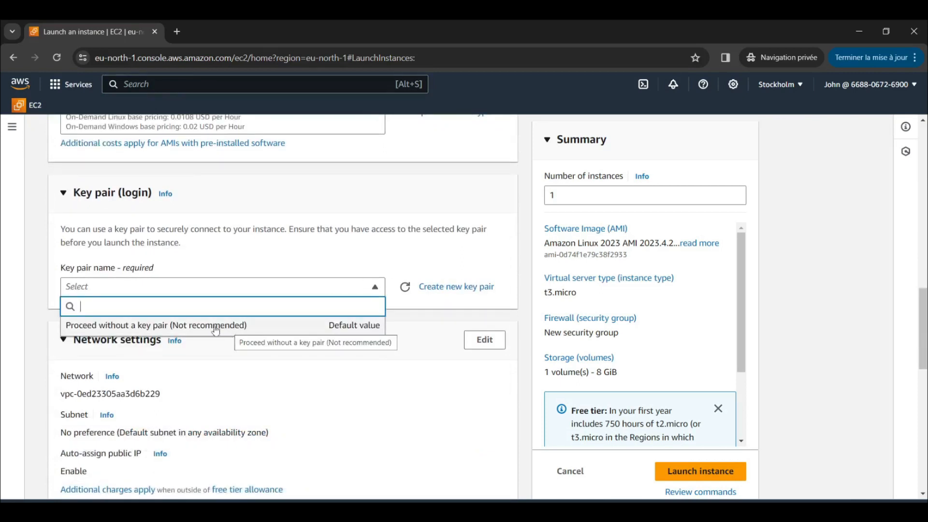
{"action": "left_click", "coordinate": [208, 325]}
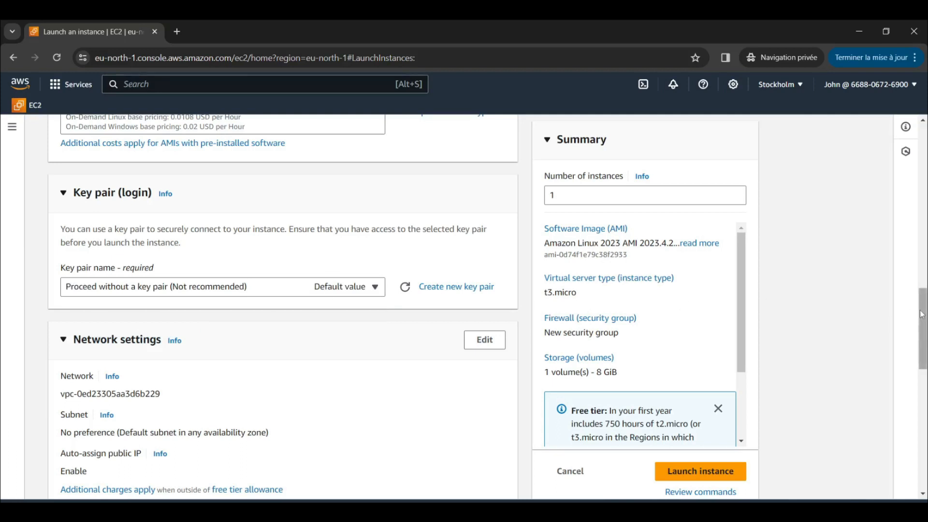
{"action": "left_click_drag", "start_coordinate": [922, 314], "coordinate": [898, 438]}
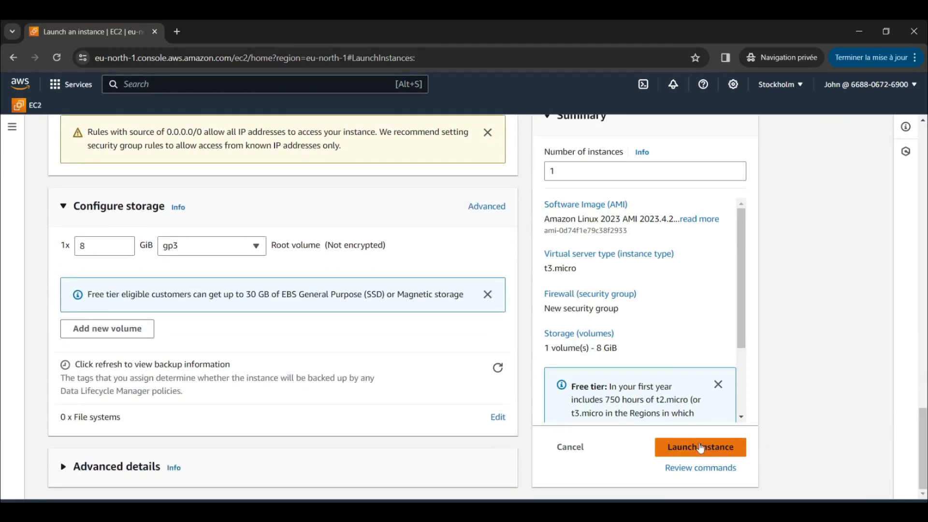
{"action": "left_click", "coordinate": [696, 451]}
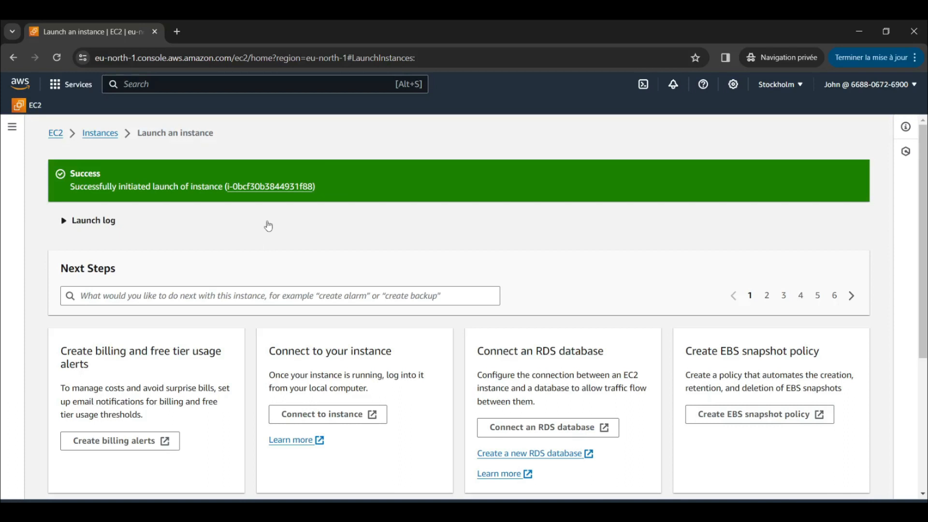
{"action": "left_click", "coordinate": [267, 188]}
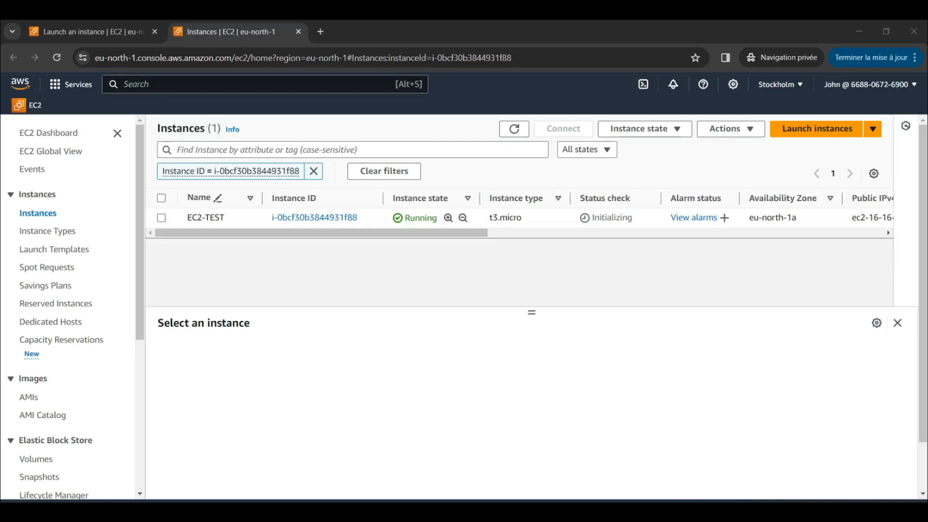
Find the S3 service, add it to the favorites, and open its console
{"action": "left_click", "coordinate": [250, 82]}
{"action": "type", "text": "S3"}
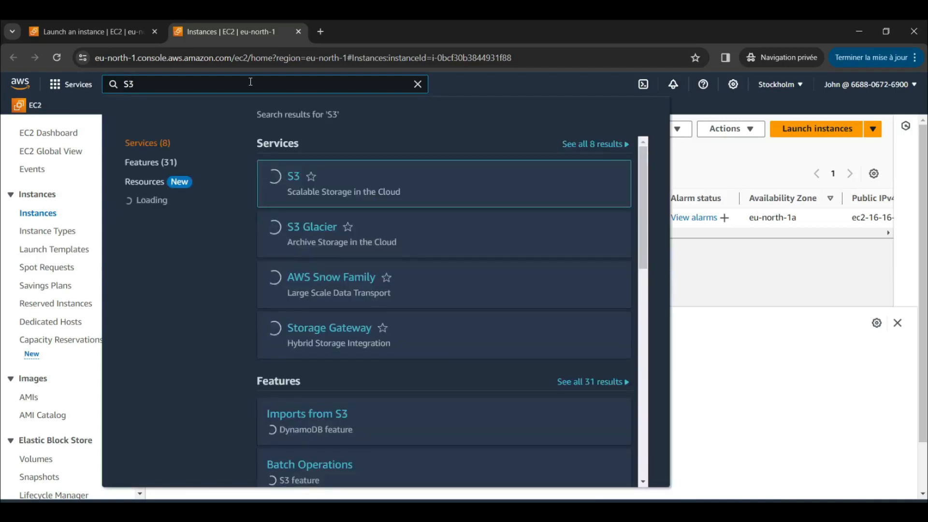
{"action": "mouse_move", "coordinate": [299, 186]}
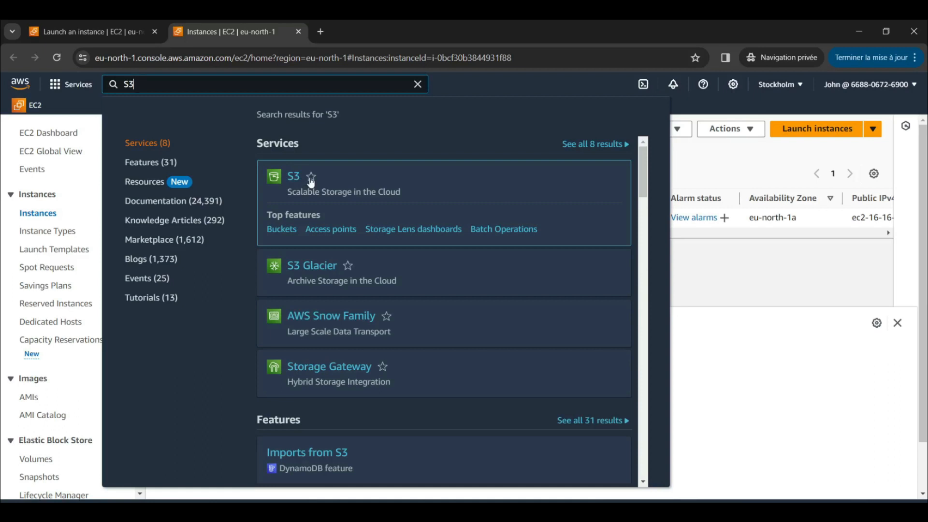
{"action": "left_click", "coordinate": [311, 177]}
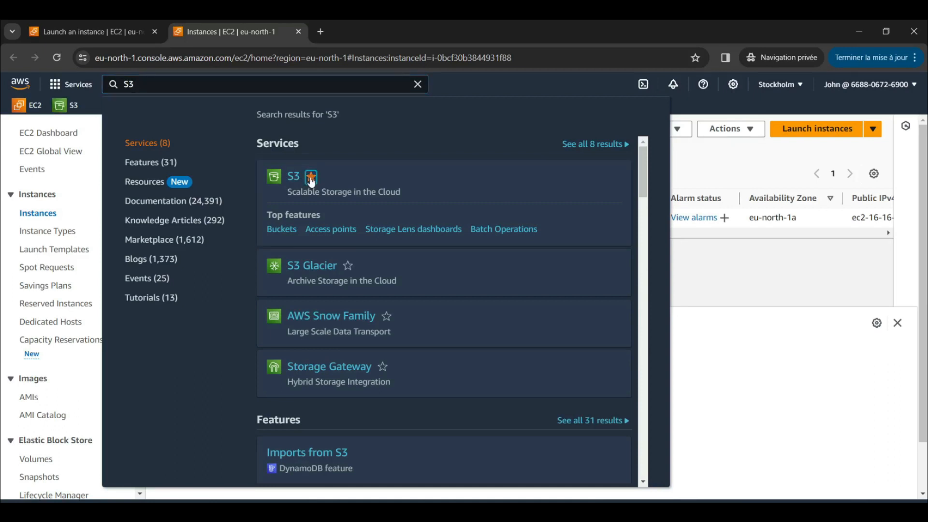
{"action": "left_click", "coordinate": [293, 179]}
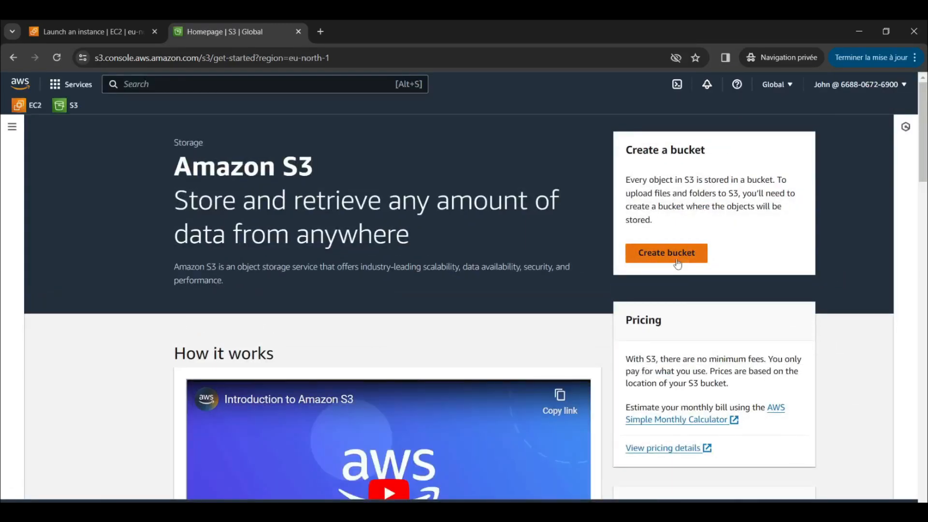
Begin creating a new S3 bucket and name it my-bucket-159
{"action": "left_click", "coordinate": [675, 256]}
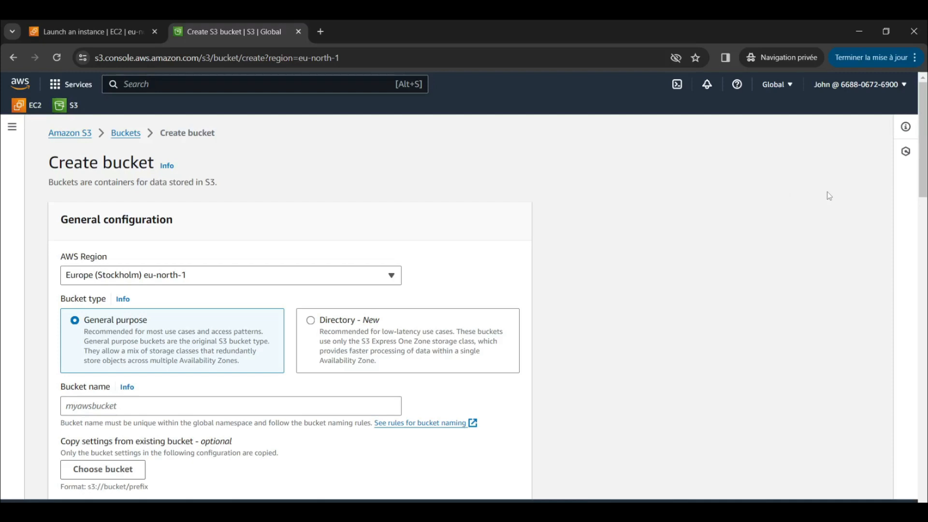
{"action": "scroll", "coordinate": [510, 179], "scroll_direction": "down", "scroll_amount": 2}
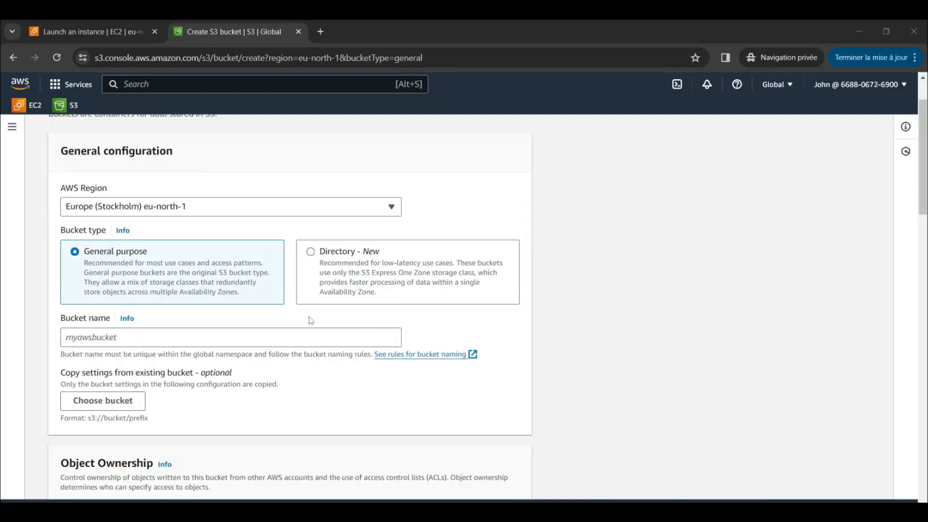
{"action": "left_click", "coordinate": [268, 337]}
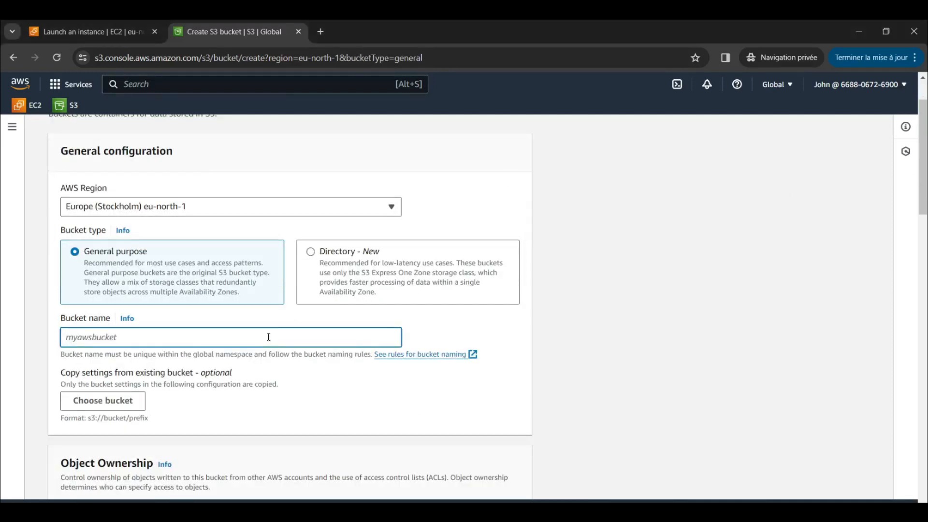
{"action": "type", "text": "my"}
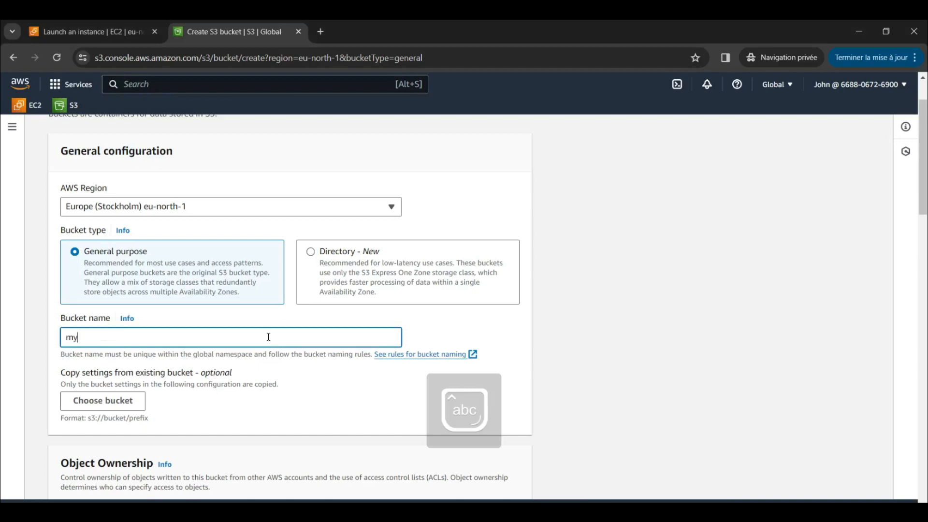
{"action": "type", "text": "-bucket"}
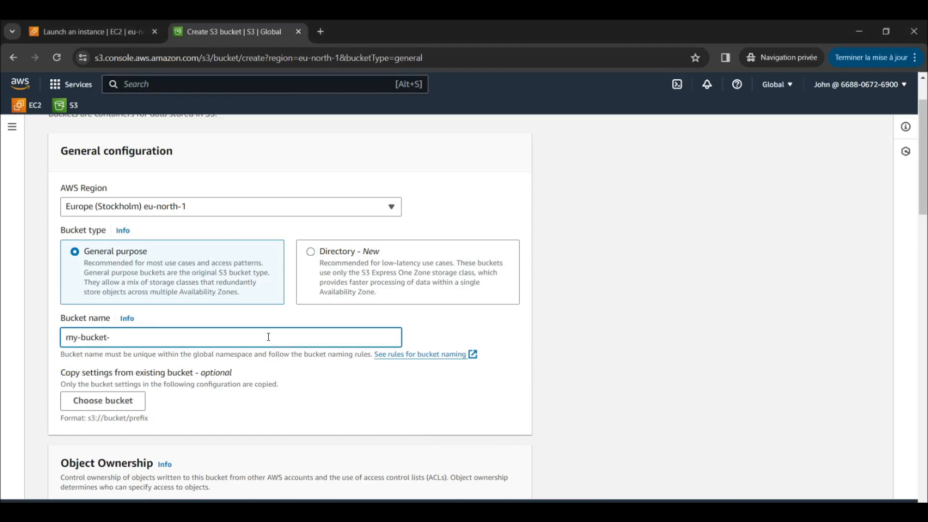
{"action": "type", "text": "-159"}
{"action": "left_click", "coordinate": [480, 321]}
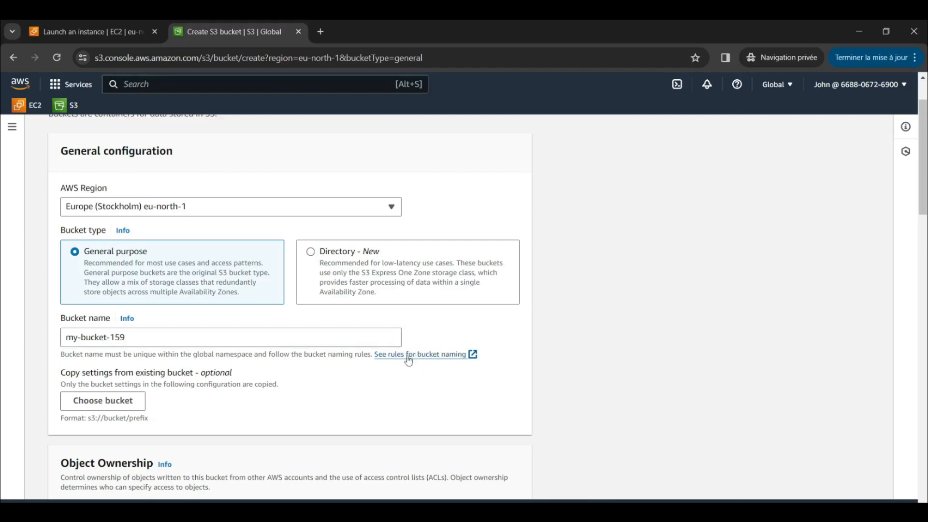
Try to create the bucket with the remaining default settings and examine the response below the form
{"action": "left_click_drag", "start_coordinate": [921, 199], "coordinate": [924, 493]}
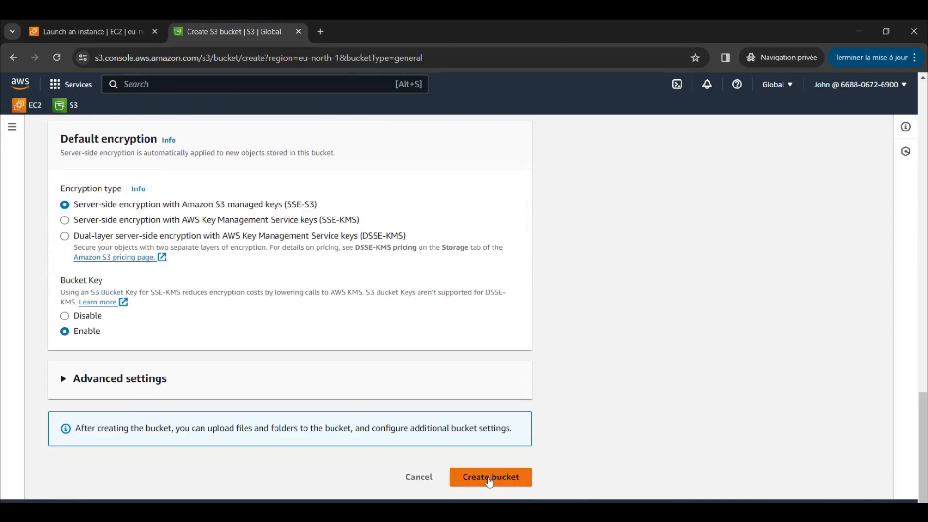
{"action": "left_click", "coordinate": [490, 478]}
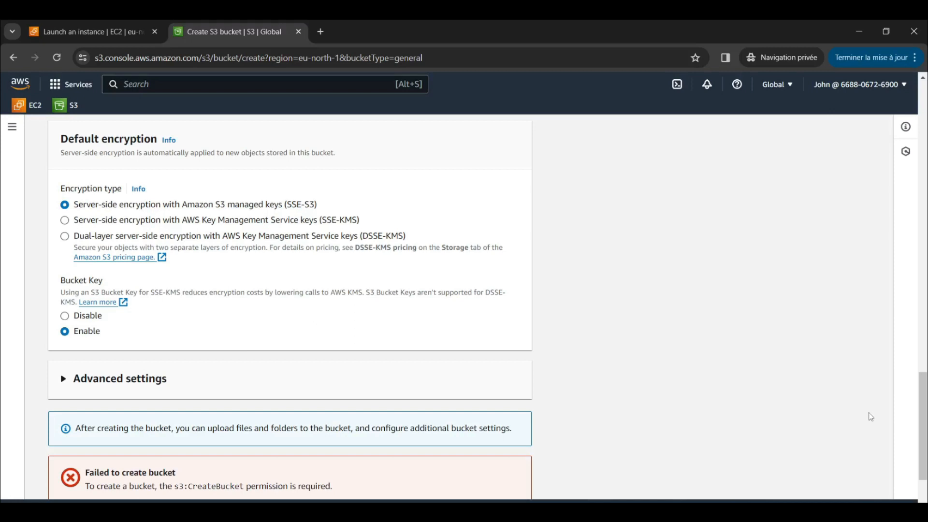
{"action": "scroll", "coordinate": [126, 376], "scroll_direction": "down", "scroll_amount": 2}
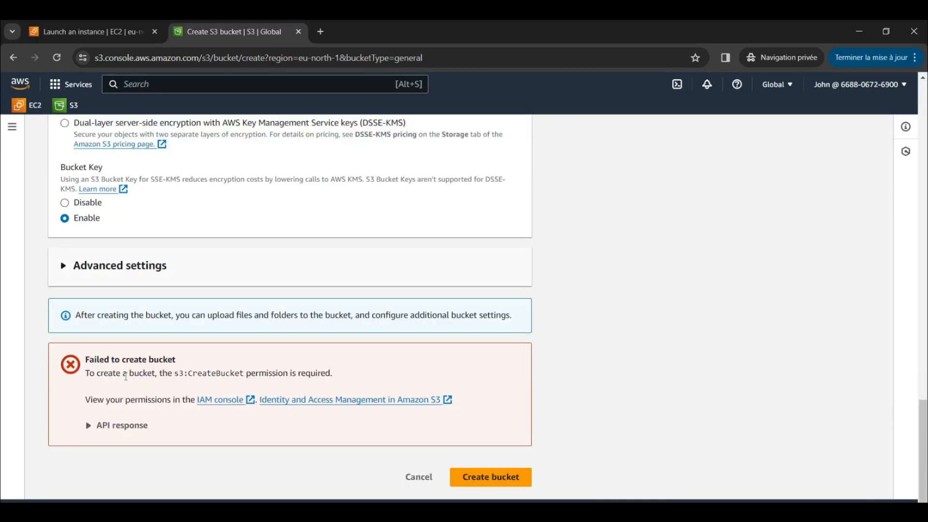